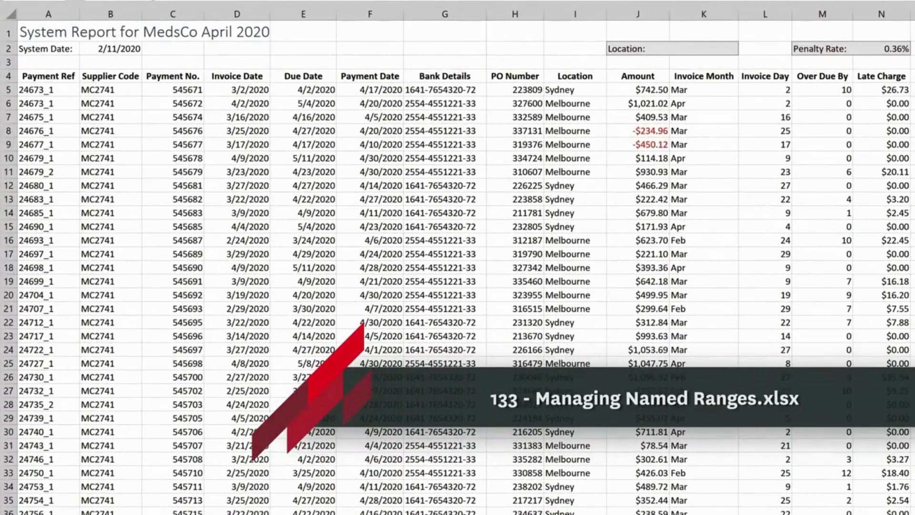
Rename the defined name Amount to Amount_Paid in the Name Manager.
left_click(639, 77)
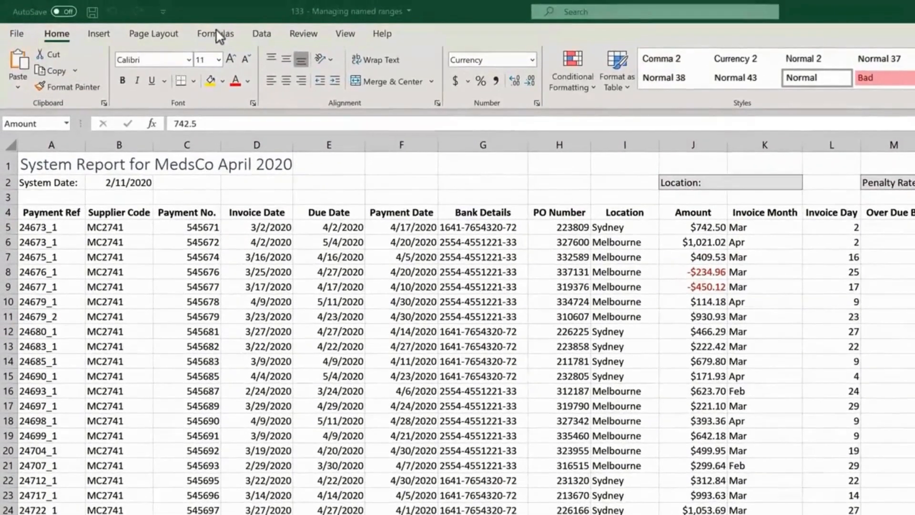
left_click(217, 32)
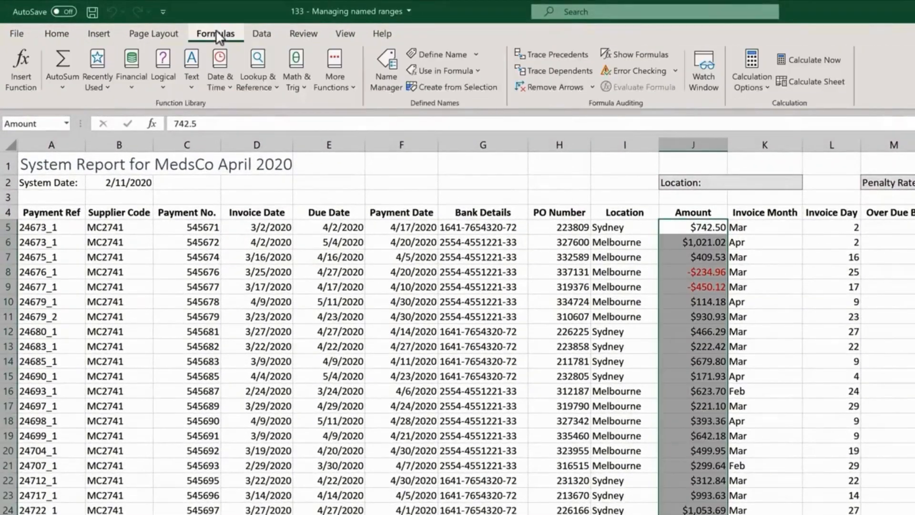
left_click(387, 67)
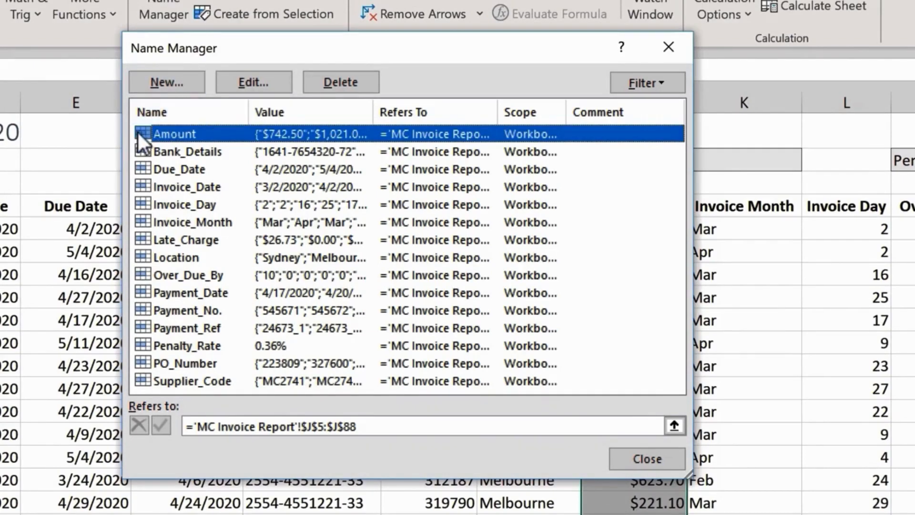
left_click(254, 82)
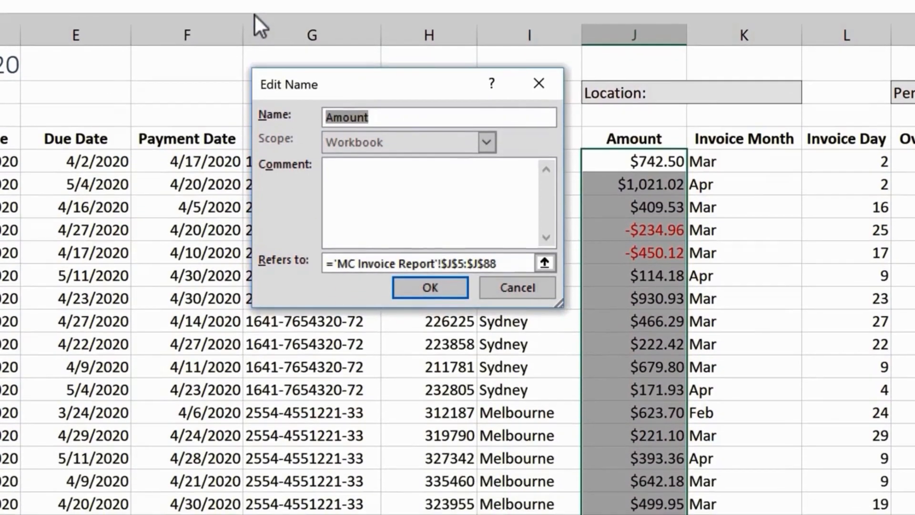
left_click(396, 118)
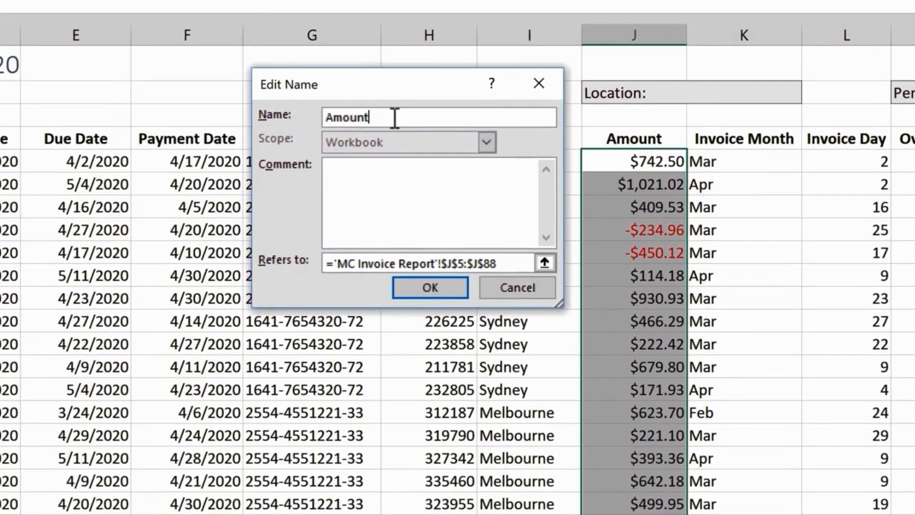
type("_Paid")
left_click(433, 283)
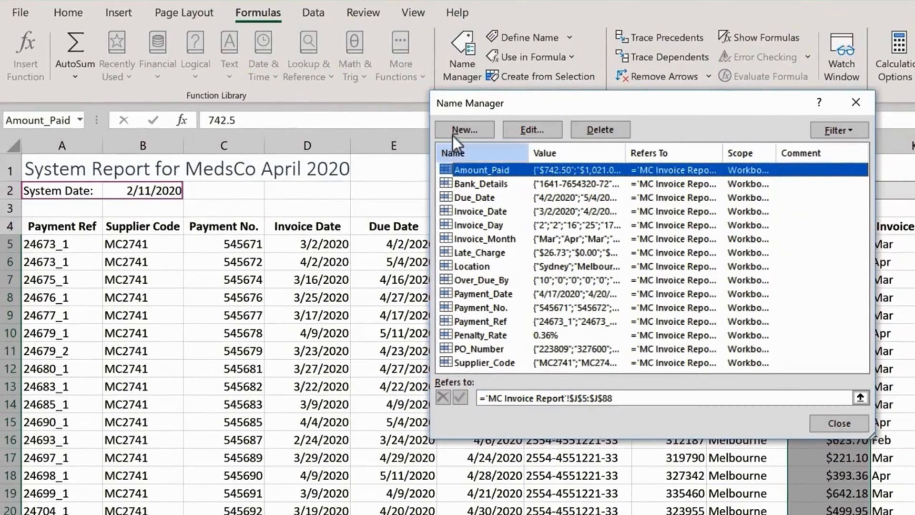
Create a defined name System_date that refers to cell B2 and is scoped to the MC Invoice Report sheet.
left_click(465, 130)
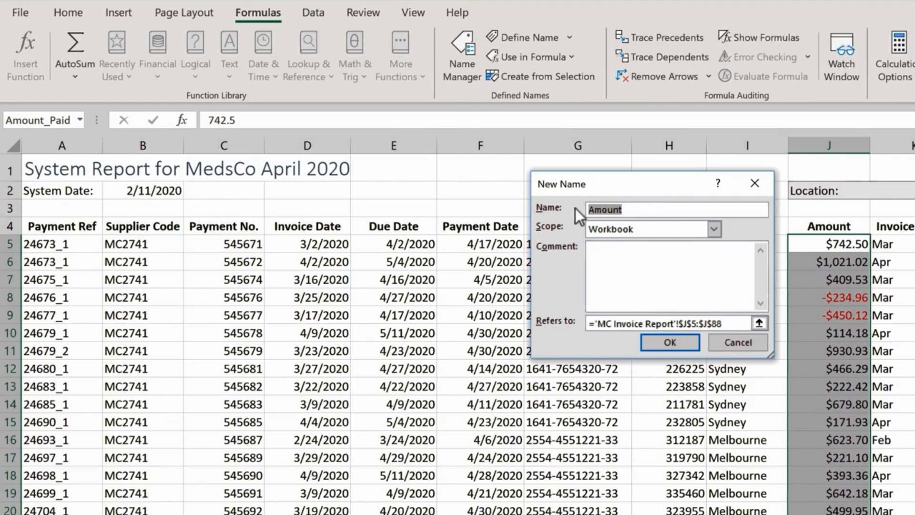
type("System_date")
left_click_drag(731, 323, 577, 327)
key("BackSpace")
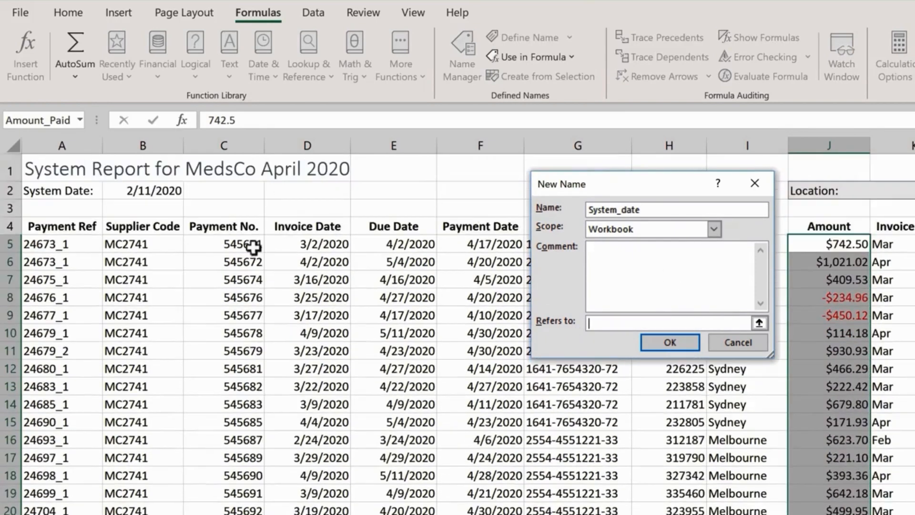
left_click(157, 191)
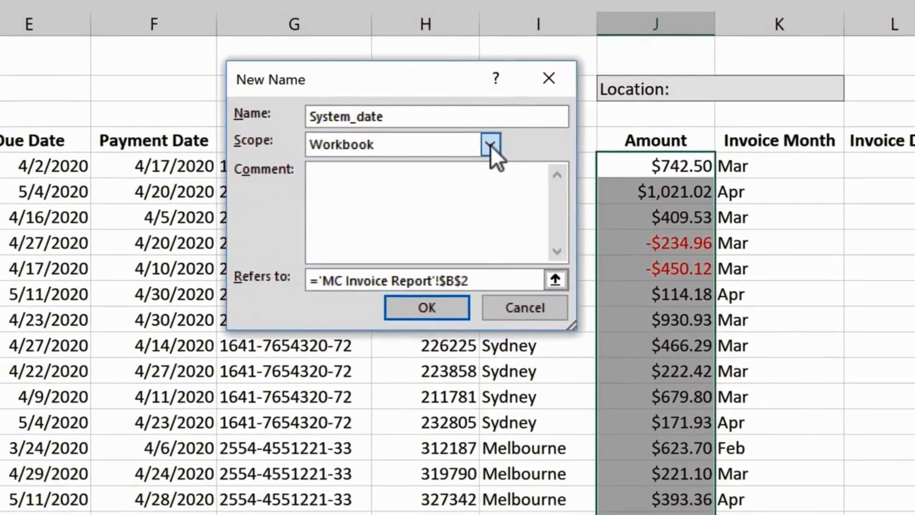
left_click(514, 153)
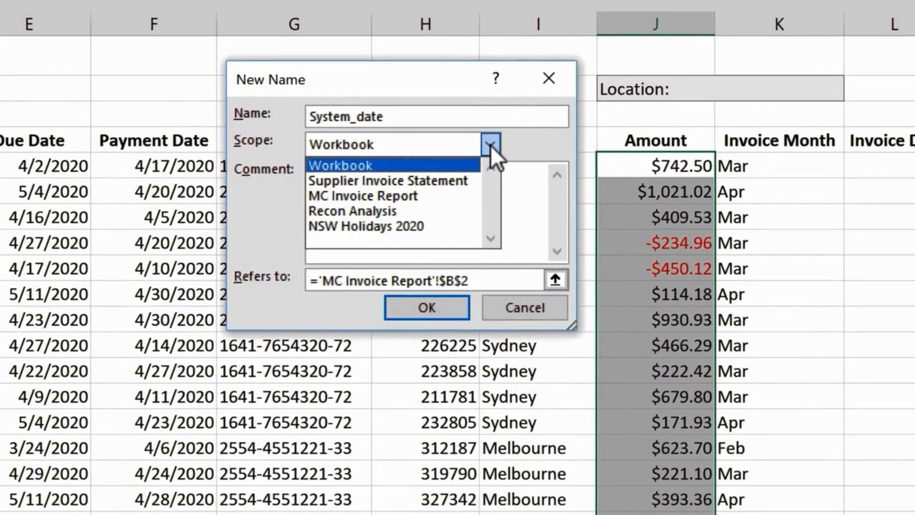
left_click(400, 197)
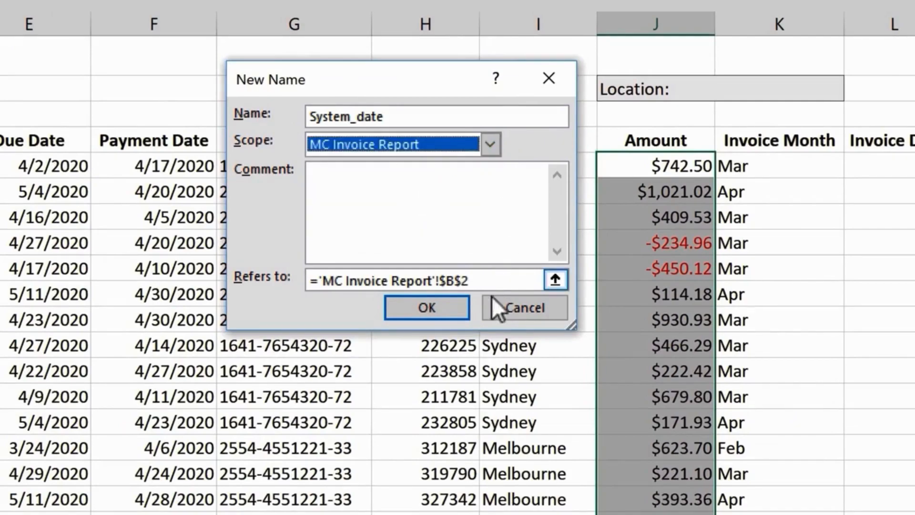
left_click(450, 307)
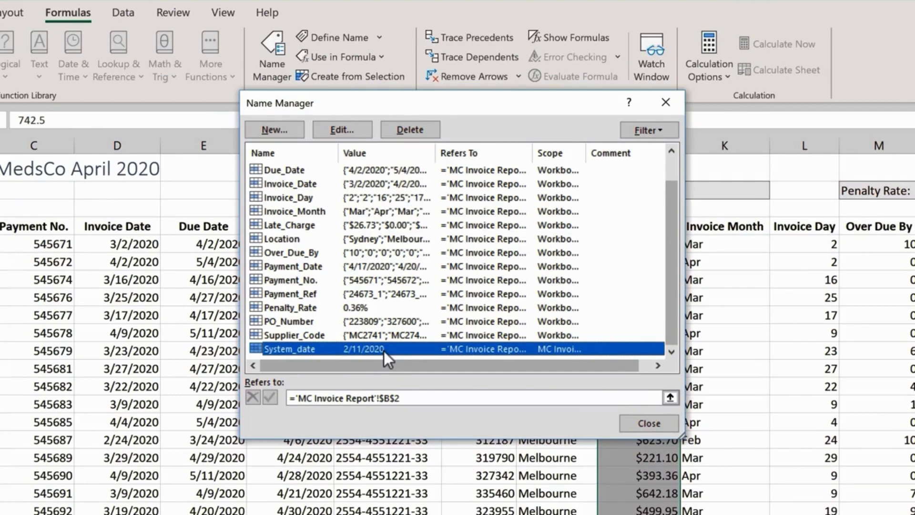
left_click(651, 421)
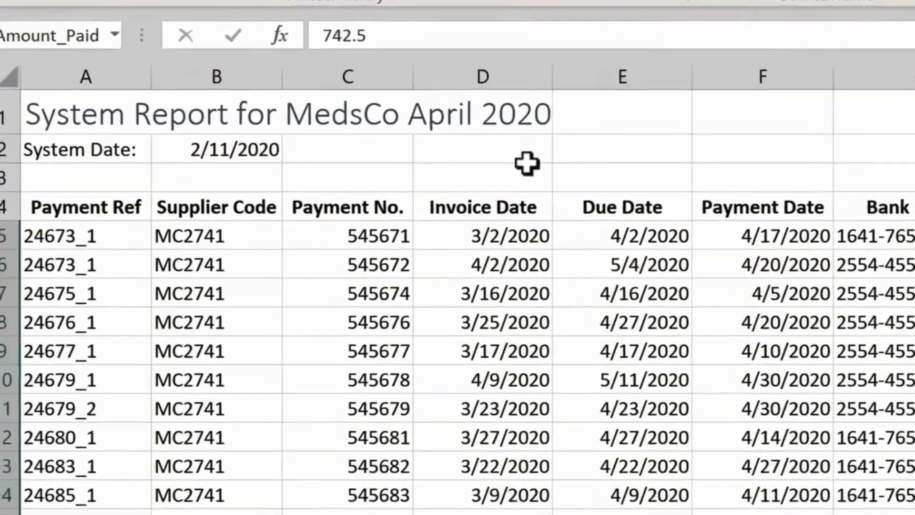
Put the label "Tomorrow:" in D2 and enter the formula =System_date+1 in E2.
left_click(518, 153)
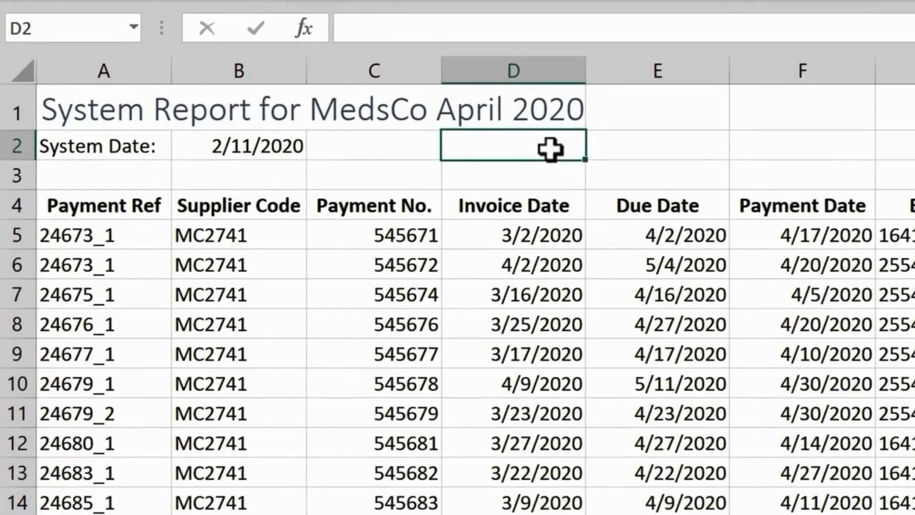
key("ctrl+v")
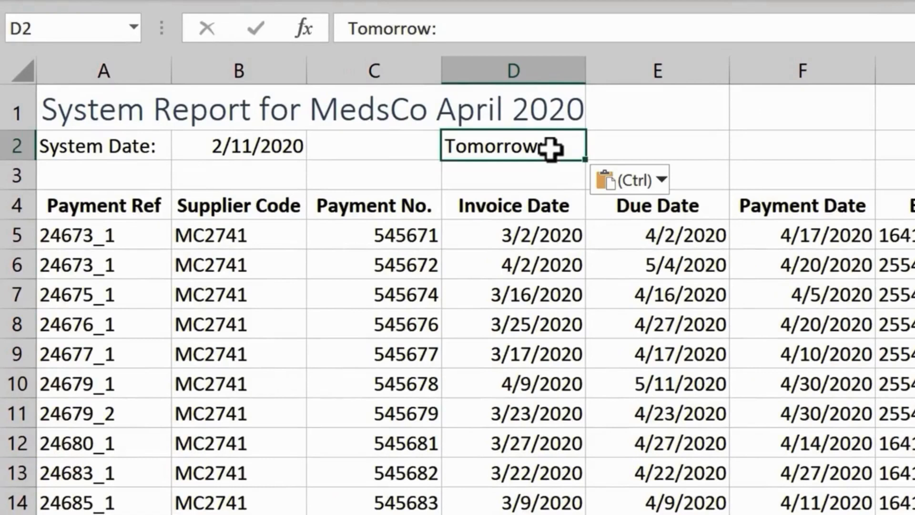
key("Tab")
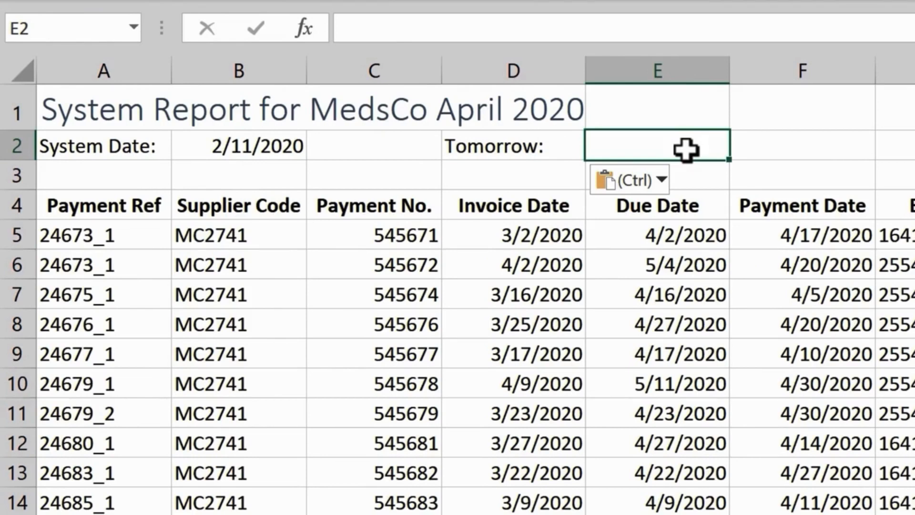
type("=")
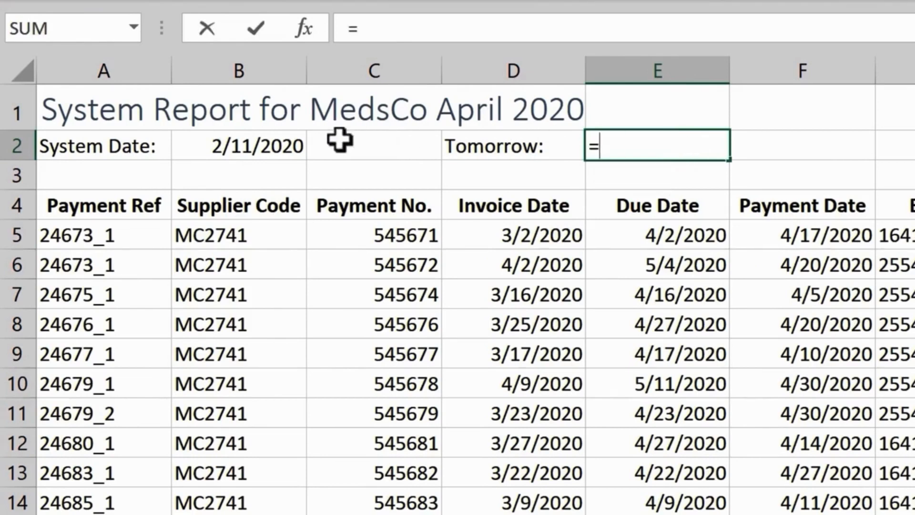
left_click(294, 145)
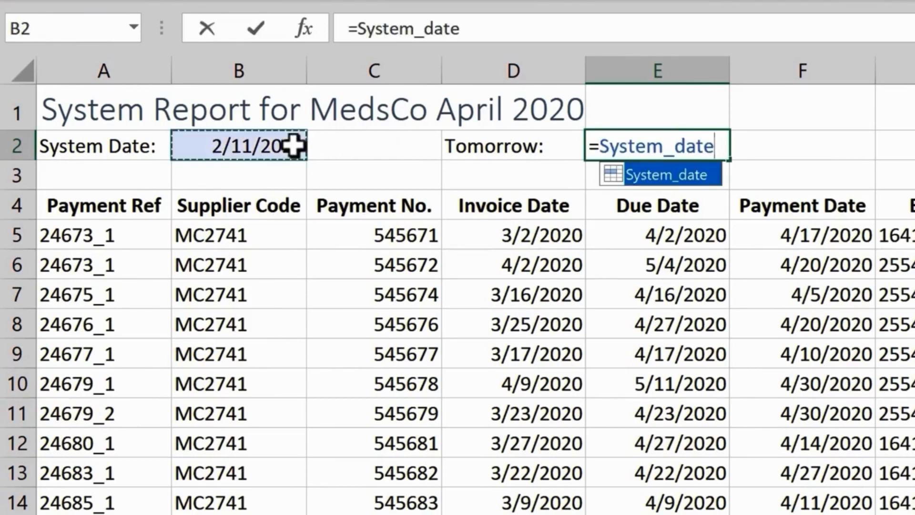
type("+")
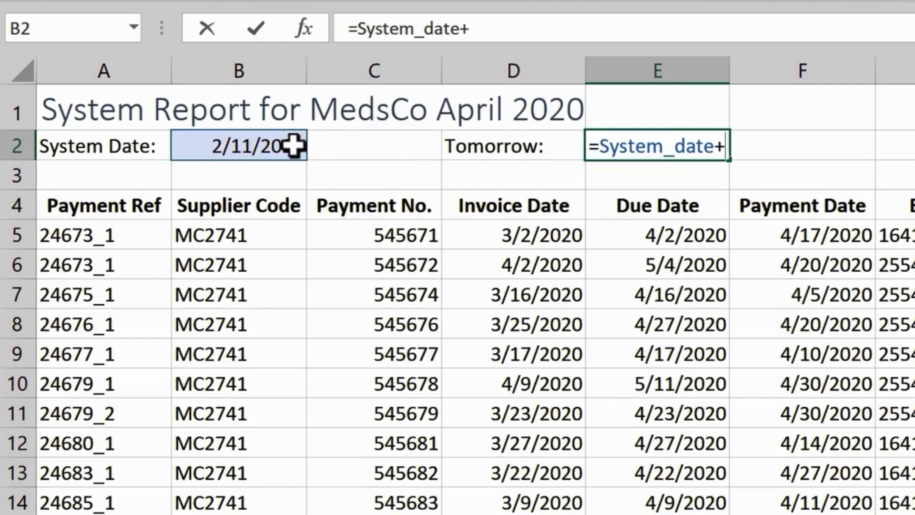
type("1")
key("Return")
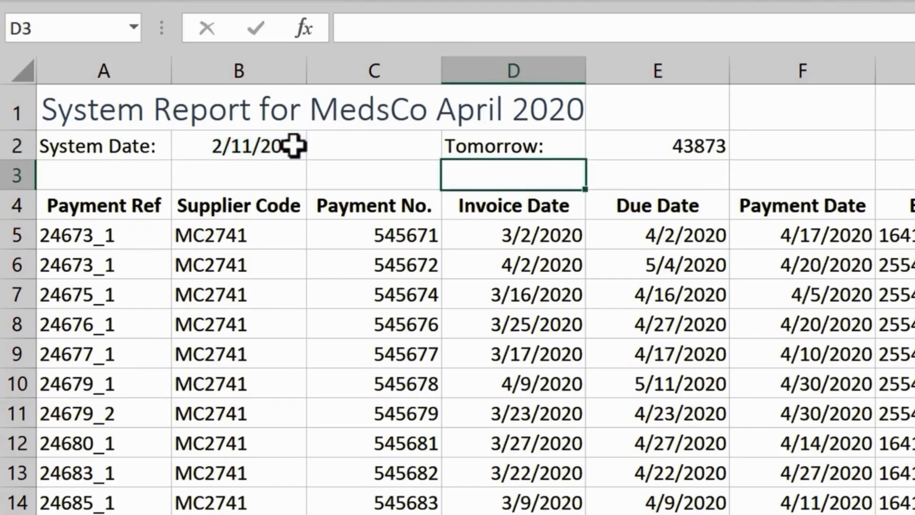
Format the formula cell E2 as Short Date.
left_click(687, 147)
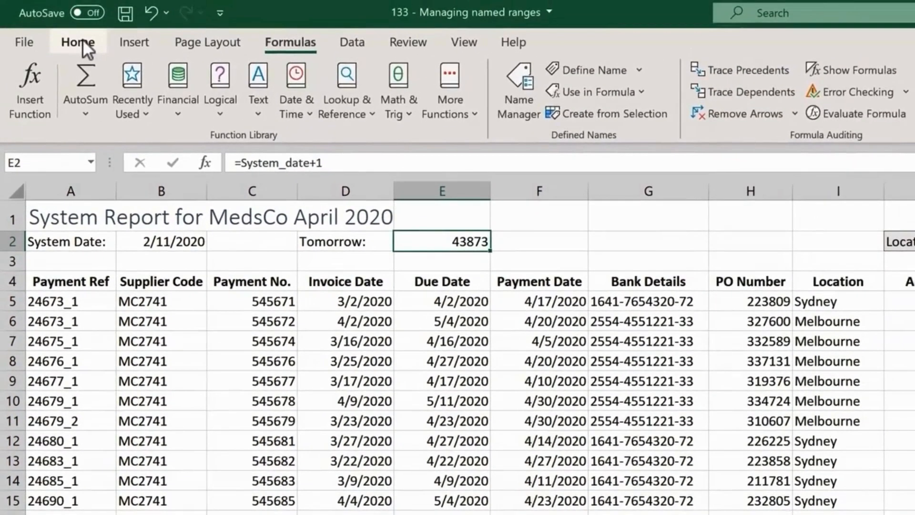
left_click(79, 42)
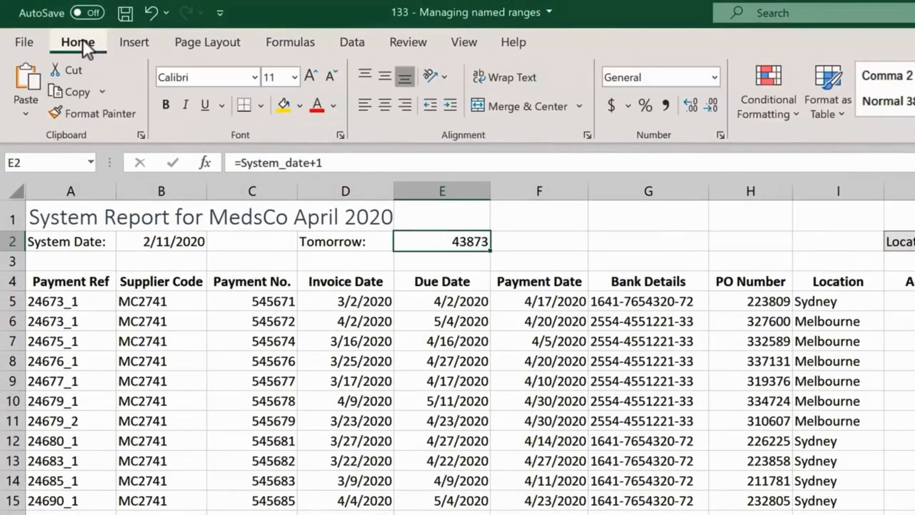
left_click(715, 77)
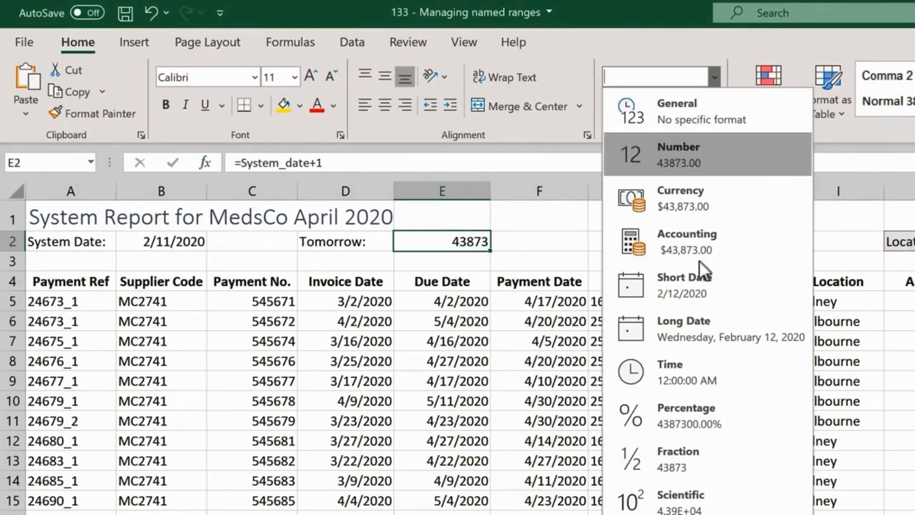
left_click(683, 280)
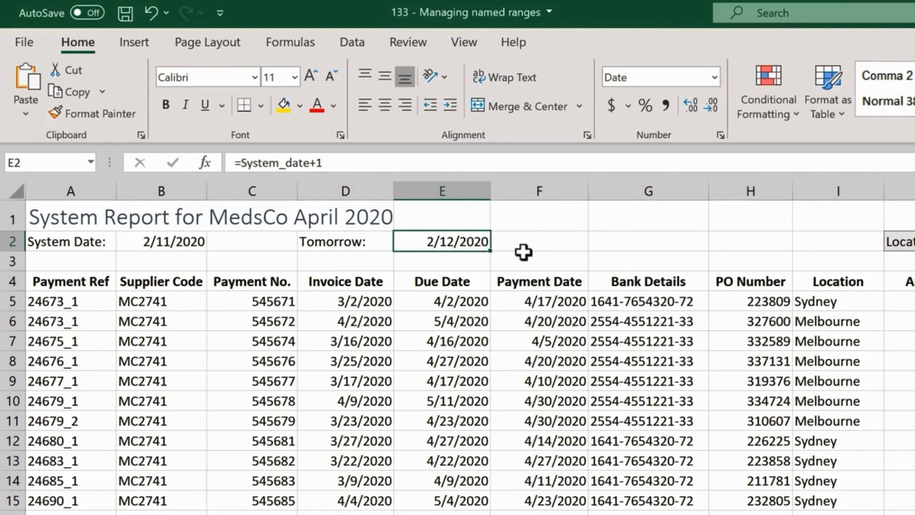
Delete the defined name System_date, and clear the Tomorrow label and its formula from D2:E2.
left_click(285, 46)
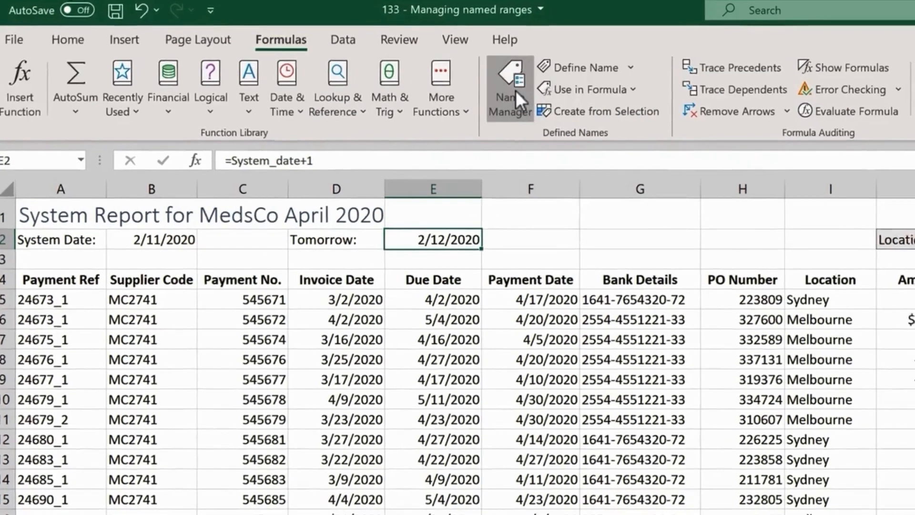
left_click(523, 91)
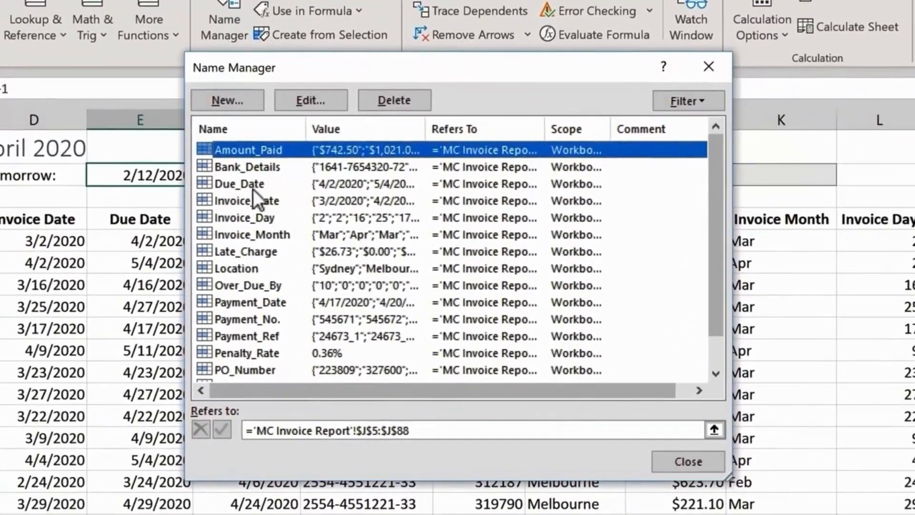
scroll(468, 257, "down", 1)
left_click(233, 368)
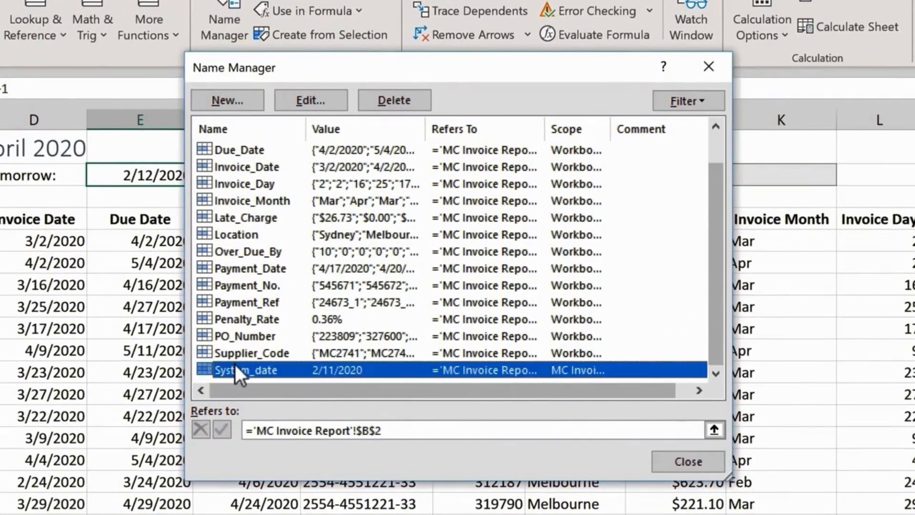
left_click(405, 102)
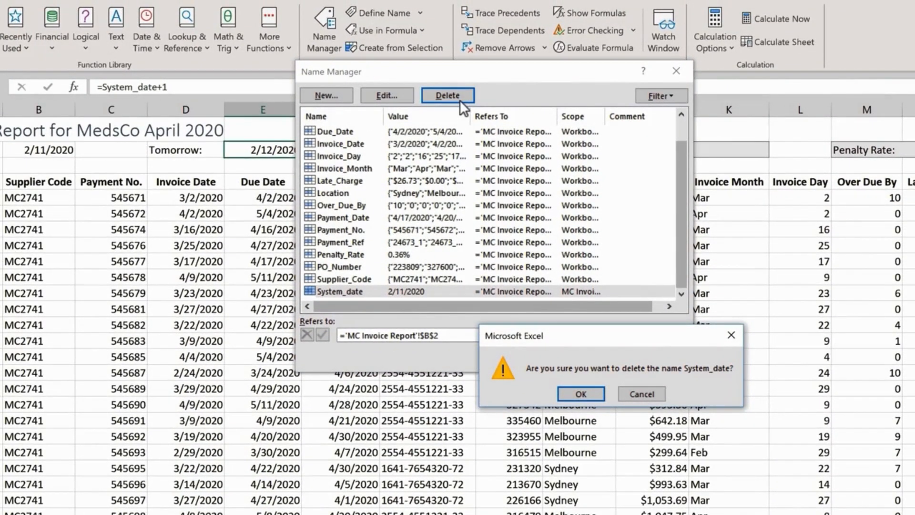
left_click(597, 390)
left_click(672, 361)
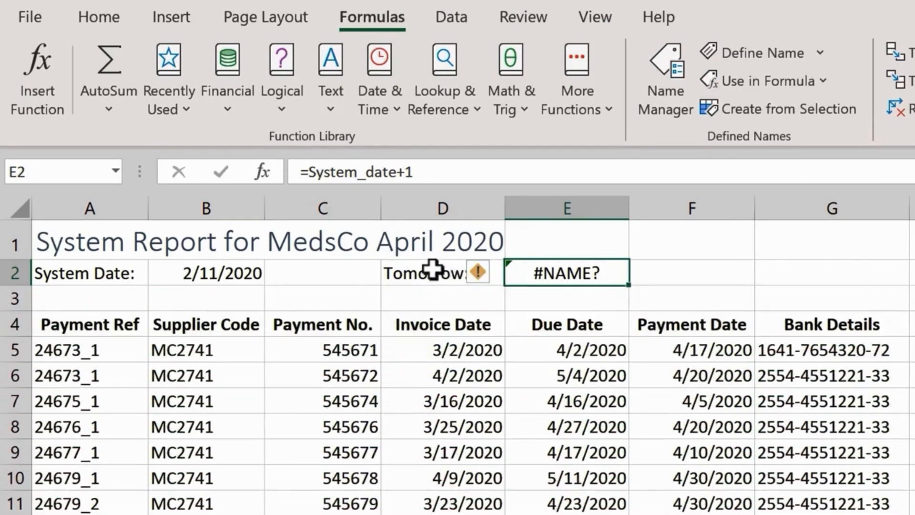
left_click_drag(432, 269, 556, 271)
key("Delete")
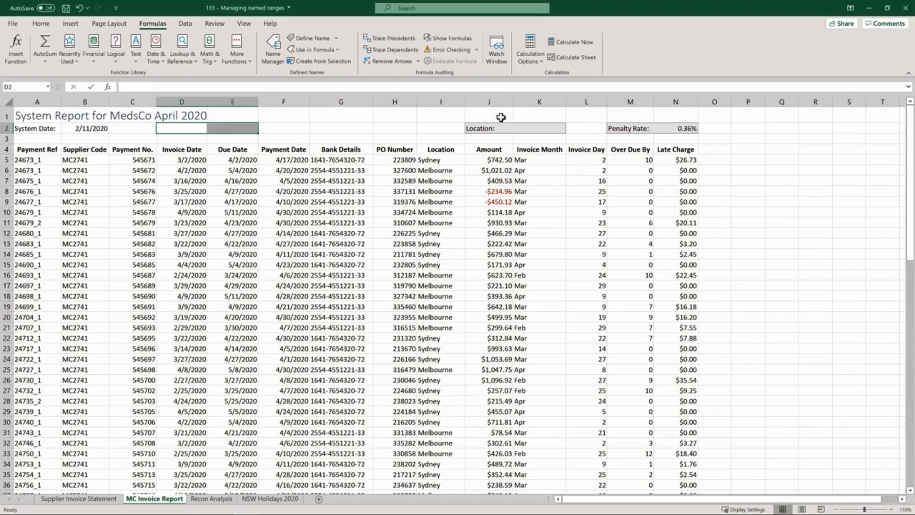
Paste the list of all defined names and their references starting at Q5, and autofit column Q.
left_click(780, 162)
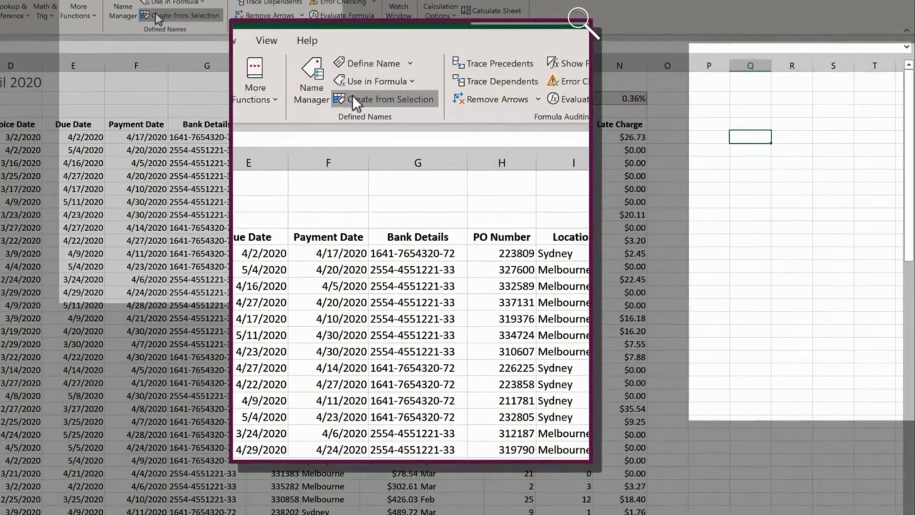
left_click(411, 80)
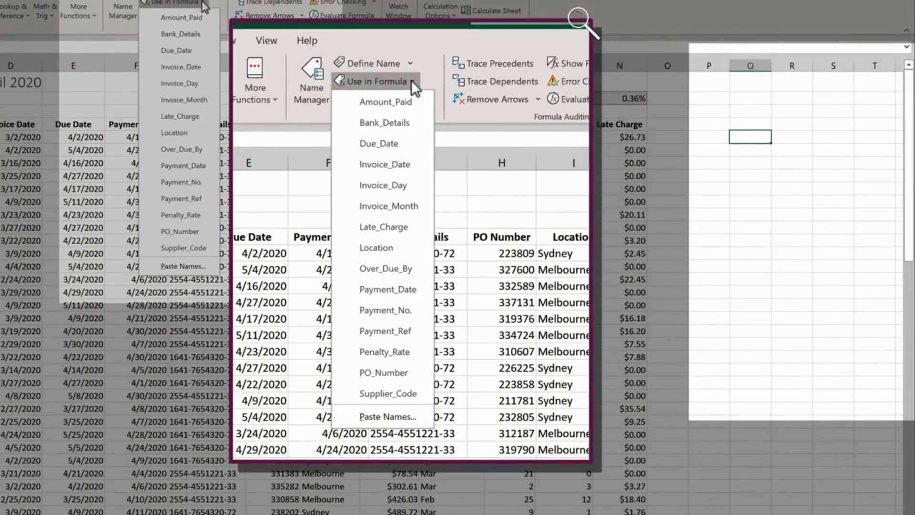
left_click(399, 415)
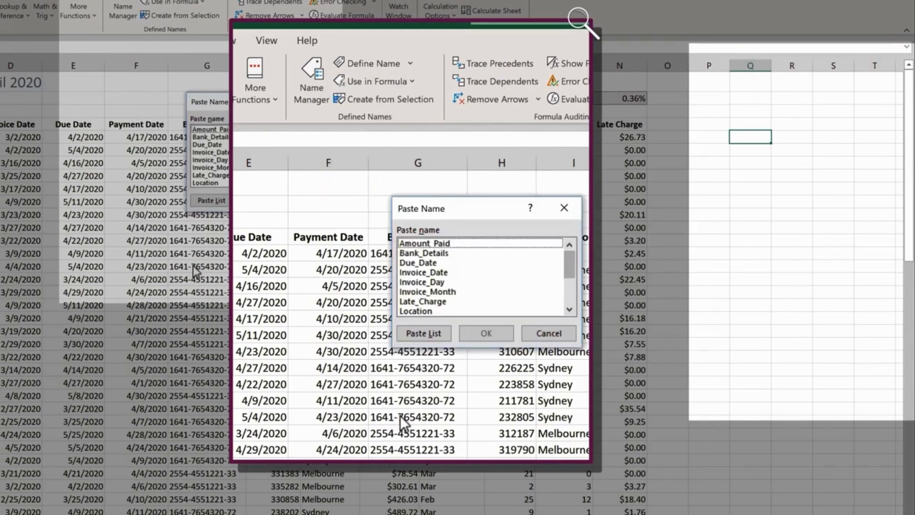
left_click(424, 333)
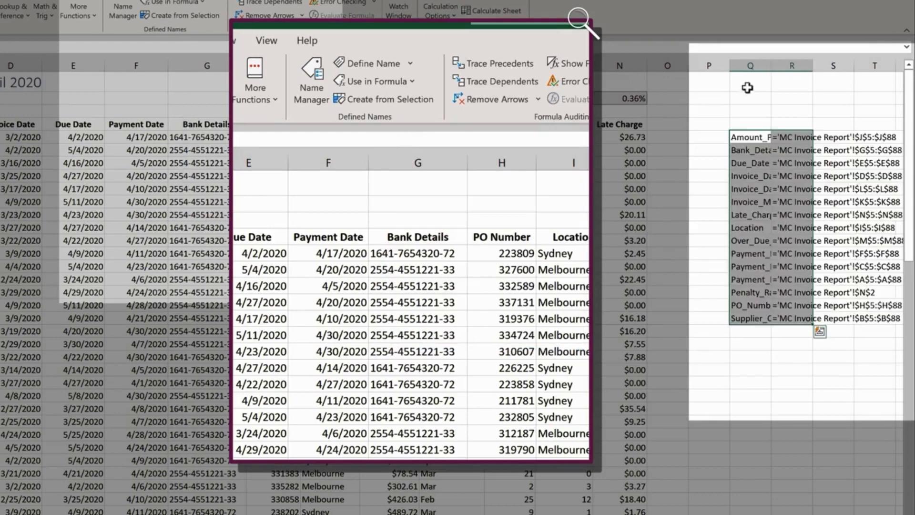
double_click(771, 68)
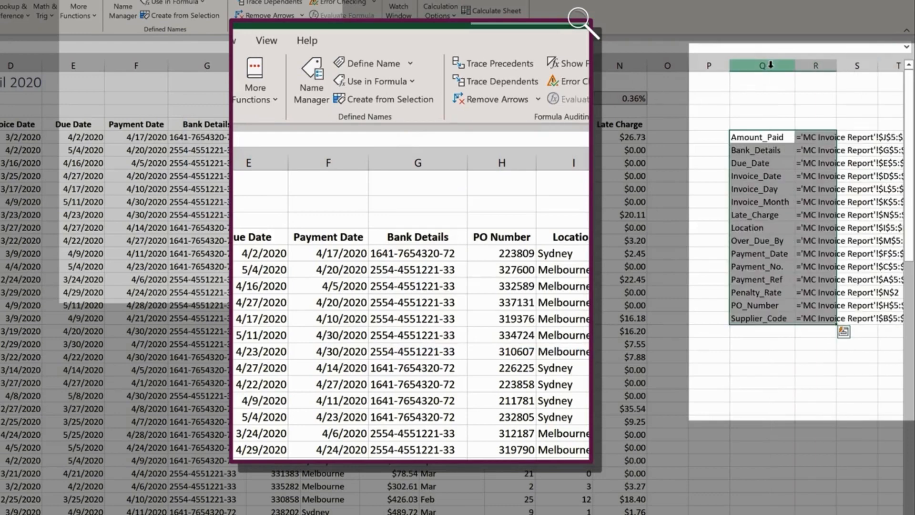